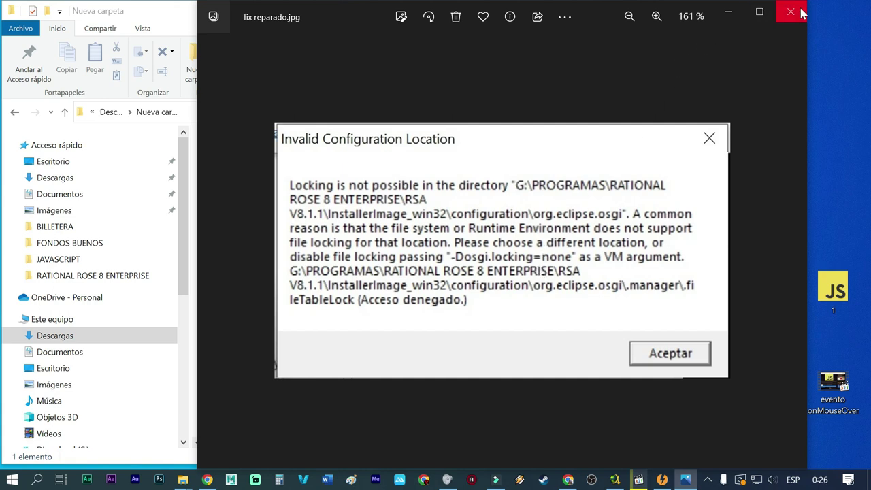
Minimize the fix reparado.jpg error image and bring the .manager folder window to the front
click(726, 14)
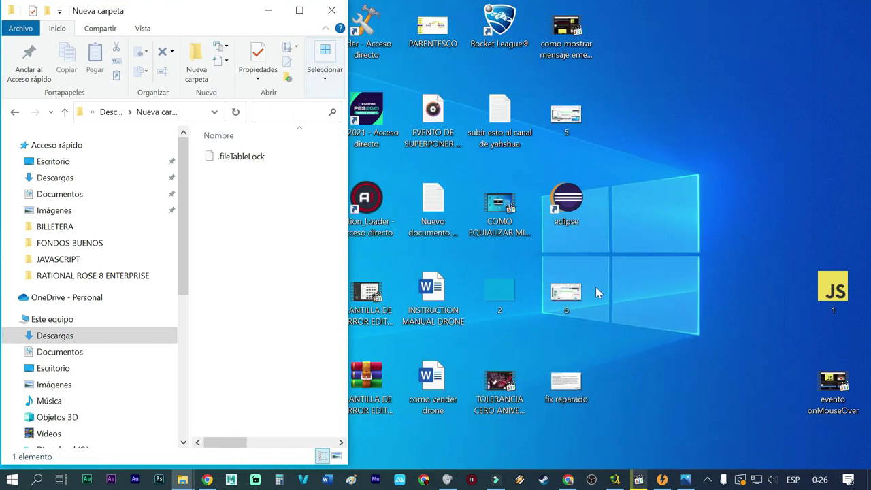
click(182, 479)
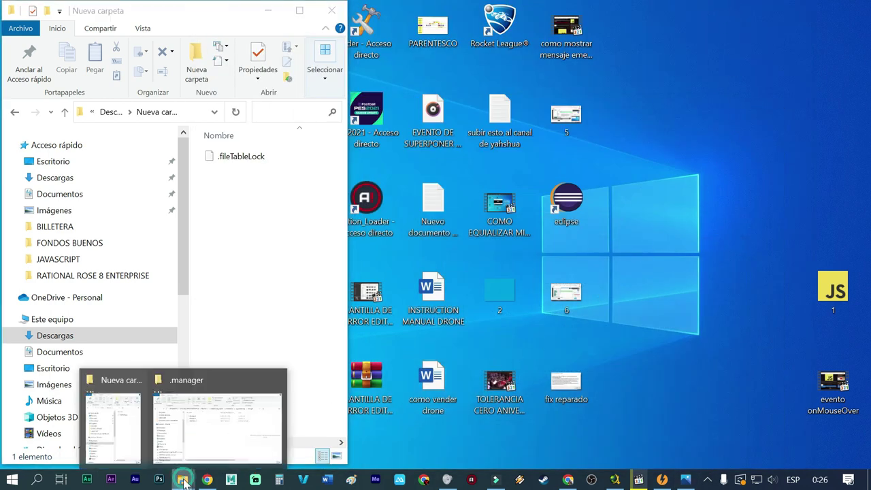
mouse_move(195, 425)
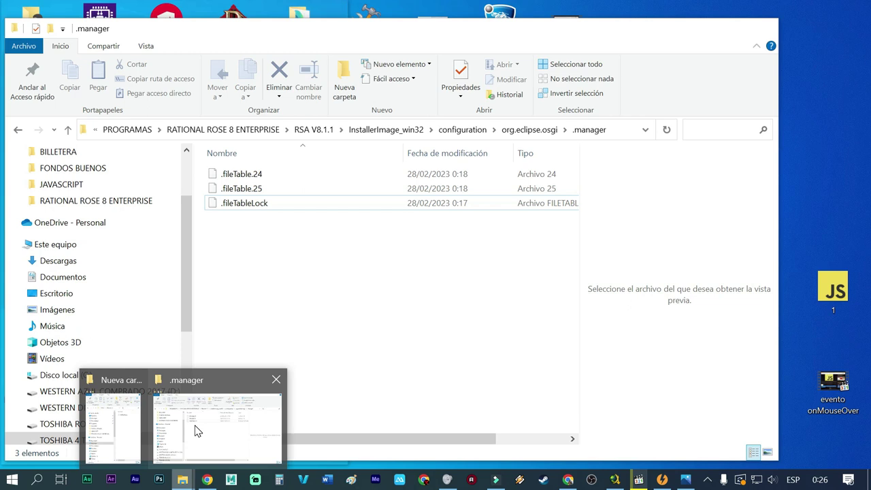
click(196, 430)
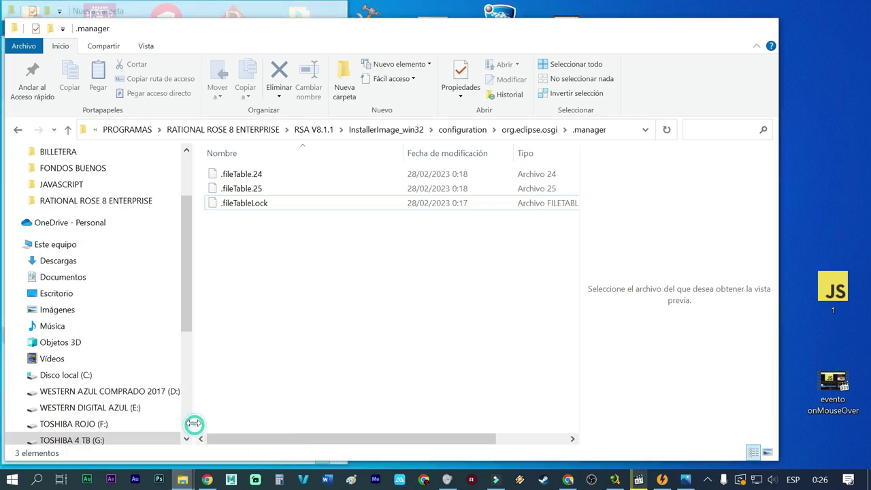
Go back through the parent folders to RSA V8.1.1, maximize the window and look over the installer files
click(18, 130)
click(17, 130)
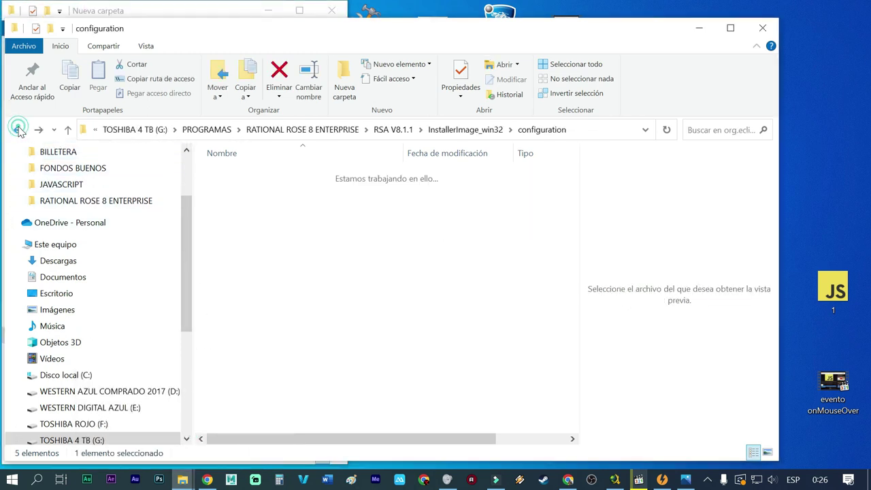
click(17, 130)
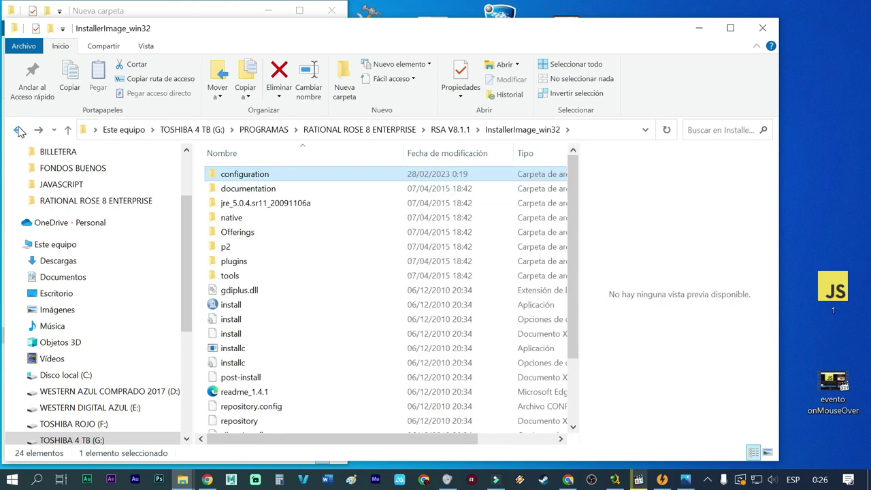
click(17, 130)
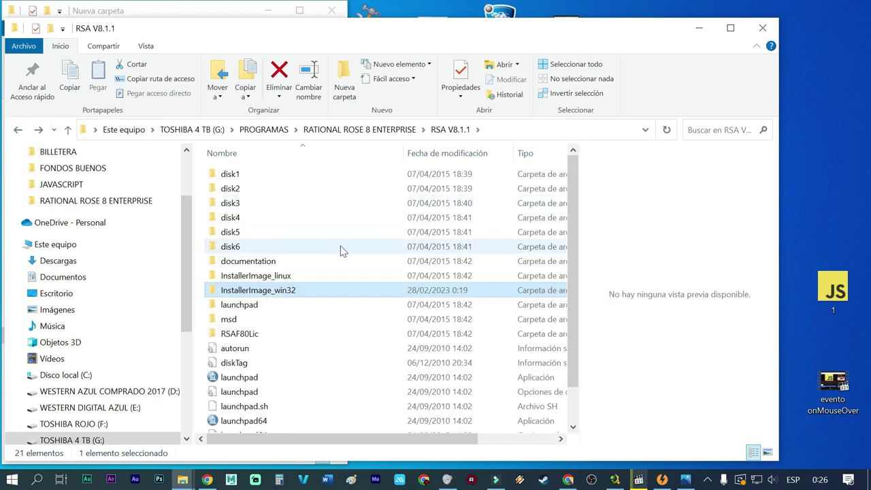
double_click(500, 26)
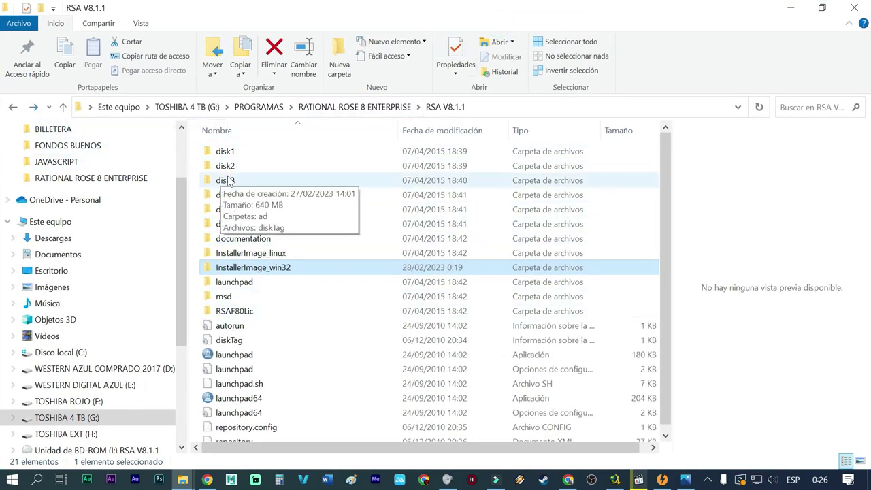
scroll(231, 218, down, 1)
scroll(237, 267, up, 1)
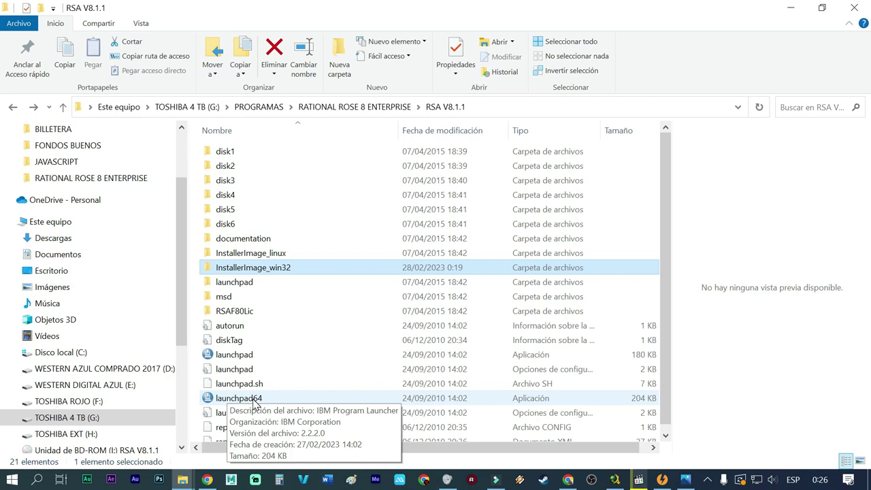
Check the path in the error image and open InstallerImage_win32\configuration\org.eclipse.osgi\.manager within the RSA V8.1.1 folder
click(682, 468)
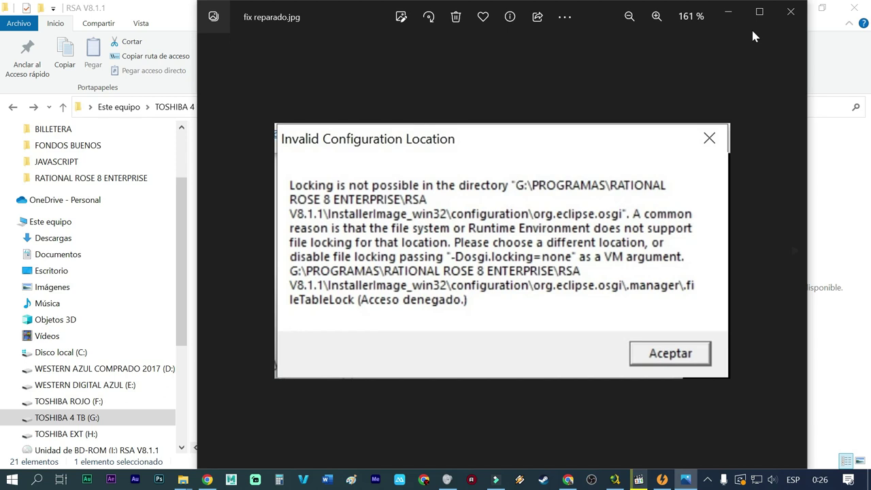
click(733, 15)
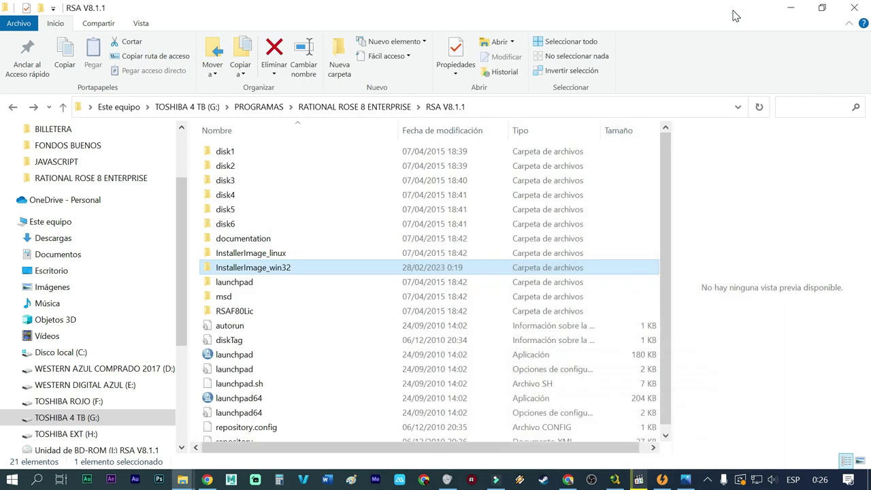
double_click(266, 269)
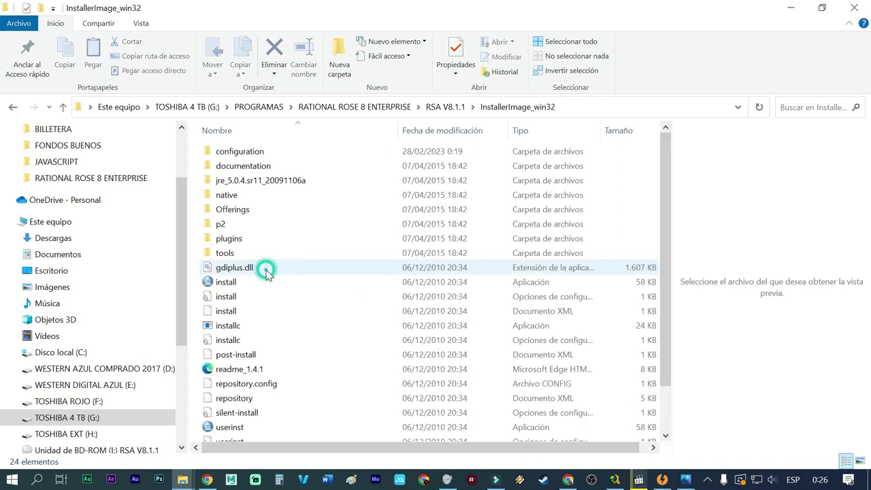
double_click(269, 152)
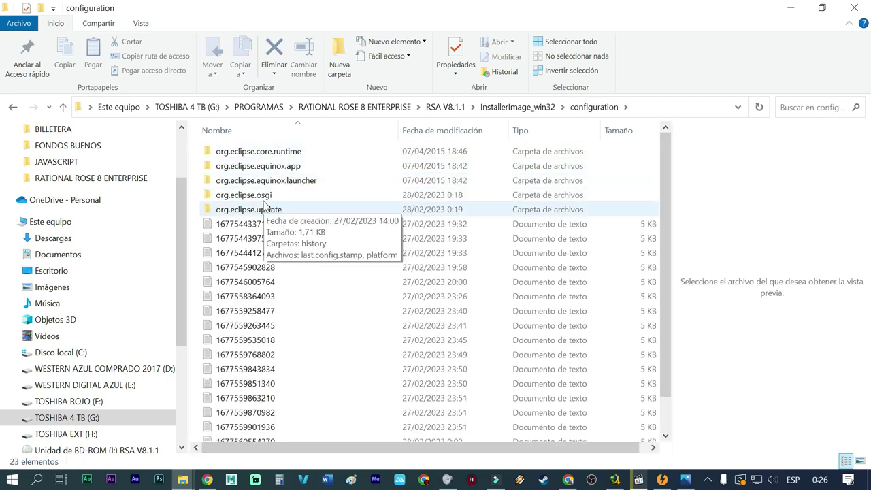
mouse_move(245, 201)
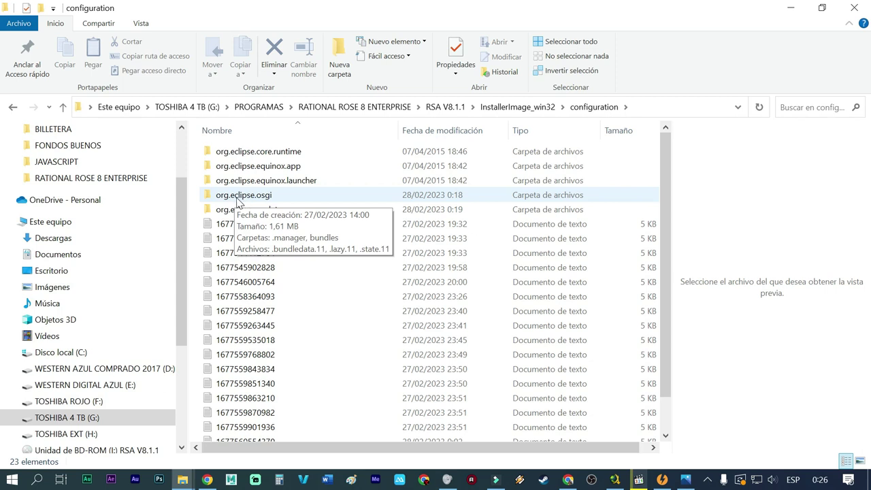
double_click(259, 197)
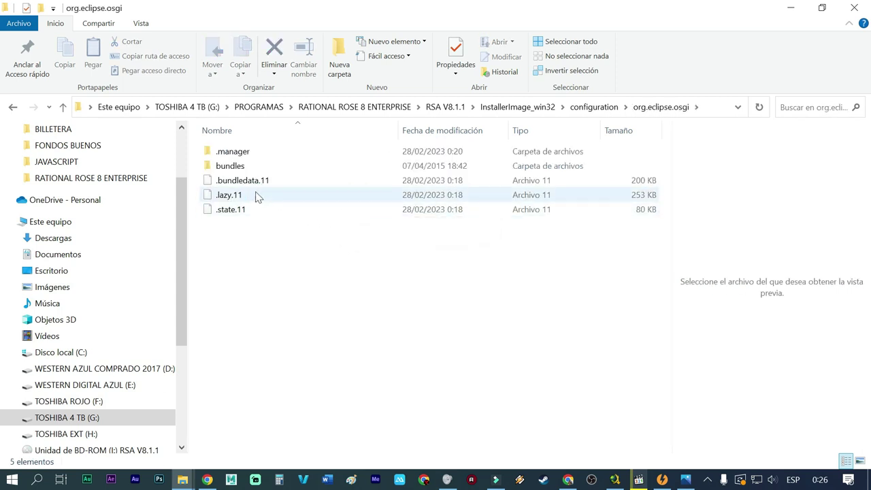
double_click(232, 151)
mouse_move(310, 185)
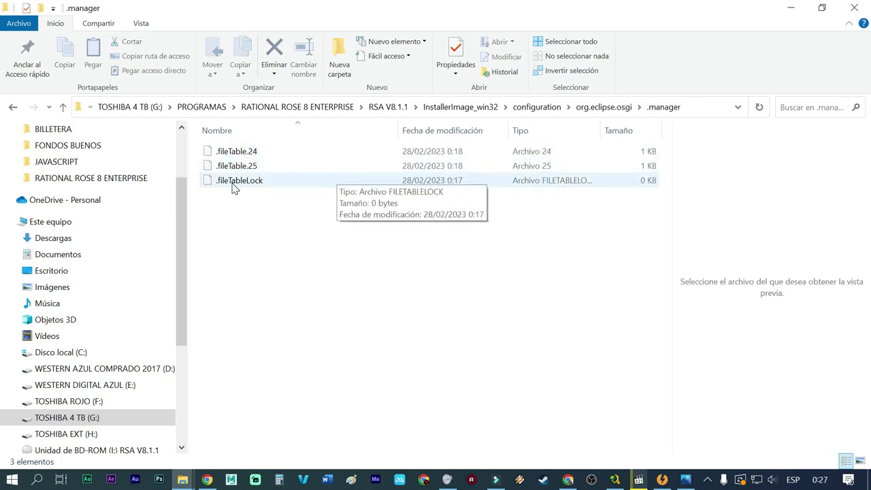
Check the denied file in the error image again and select .fileTableLock in the .manager folder
click(685, 480)
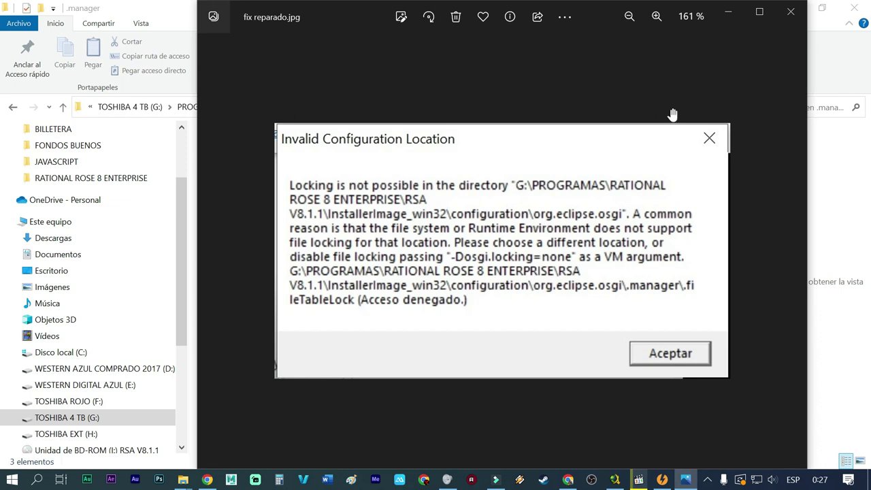
click(727, 13)
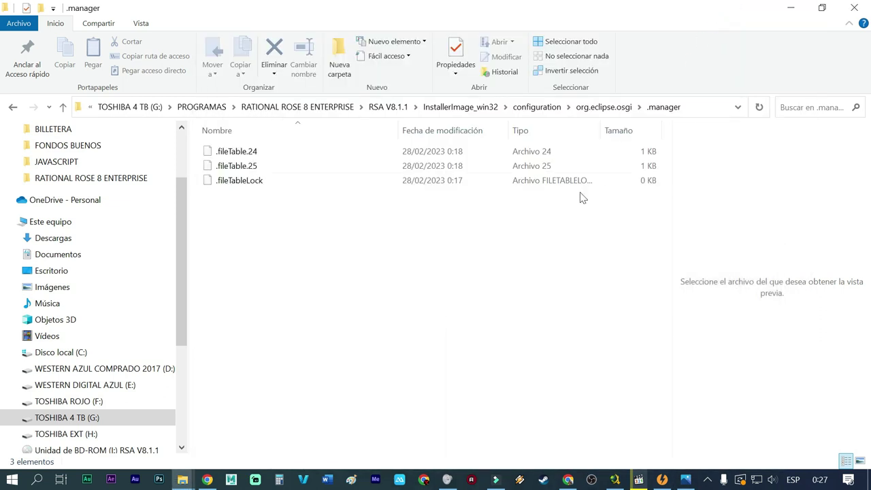
click(439, 184)
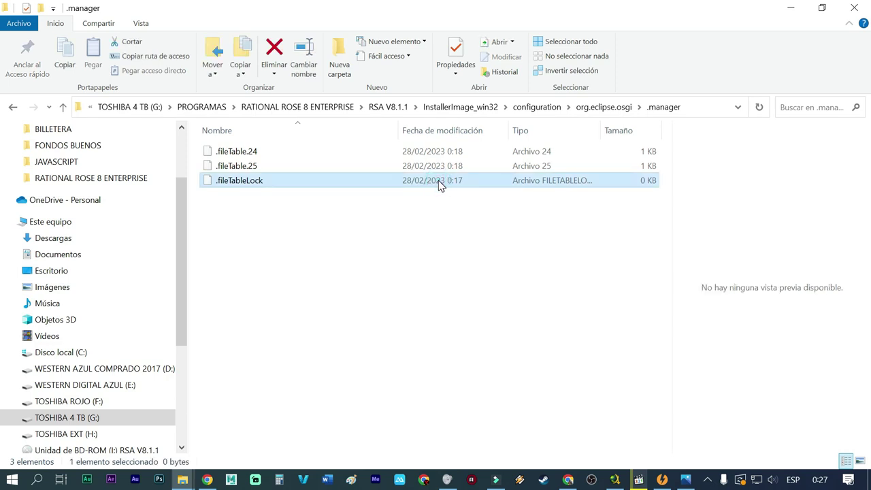
drag(464, 228, 223, 142)
click(445, 214)
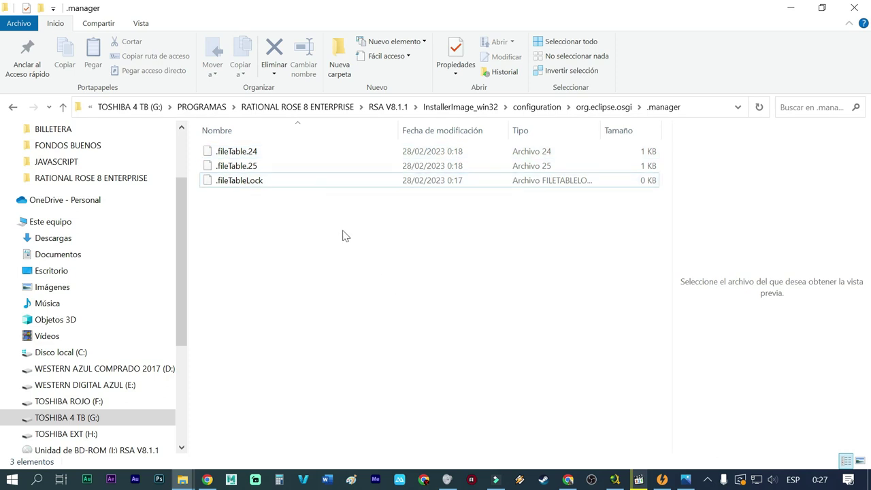
drag(329, 220, 243, 188)
click(238, 197)
click(246, 183)
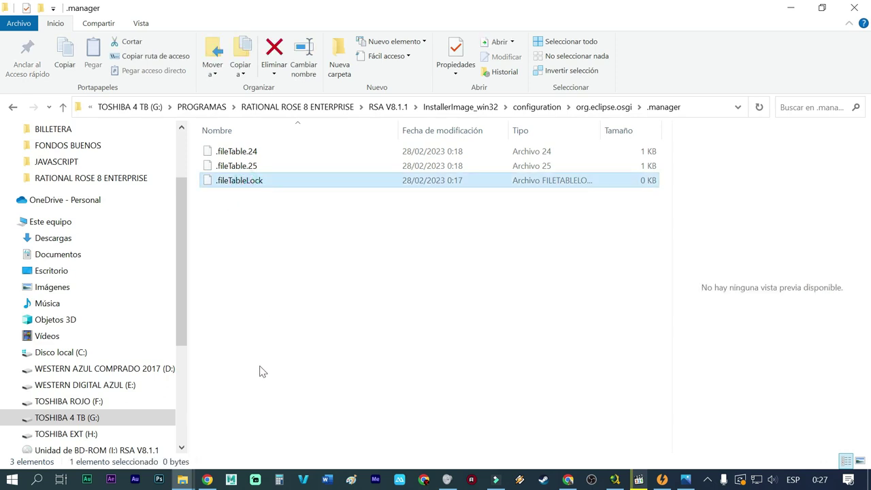
Inspect the .fileTableLock copy in Descargas\Nueva carpeta in a widened window, and return to the .manager folder
click(182, 479)
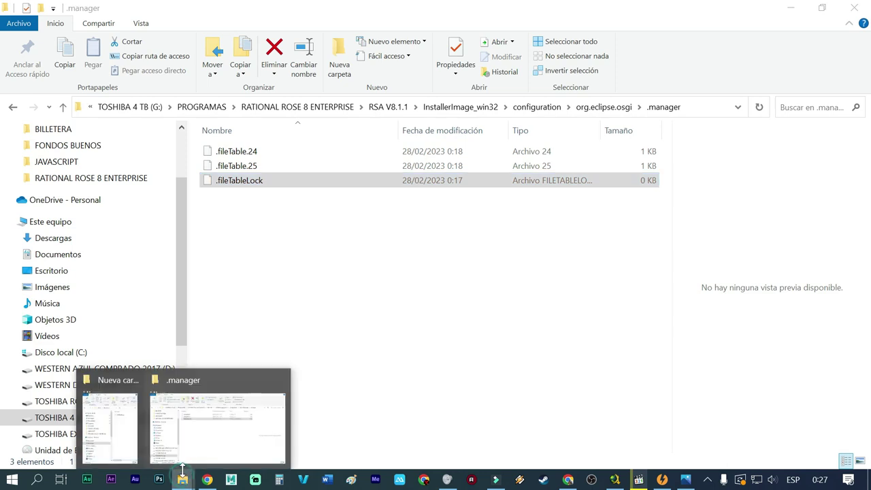
click(148, 426)
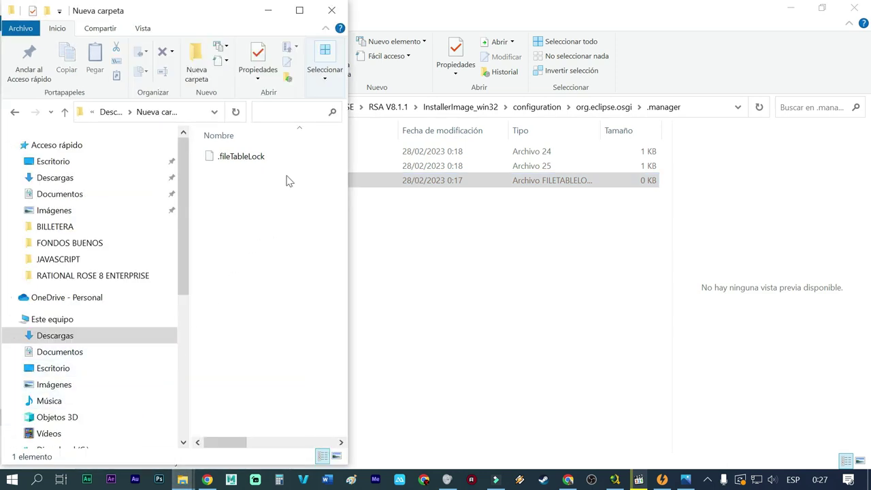
click(62, 338)
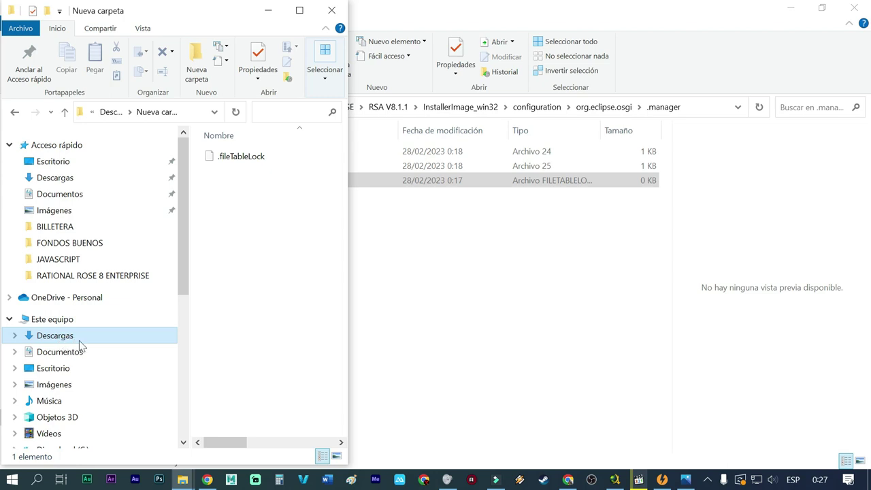
click(225, 236)
drag(347, 198, 511, 199)
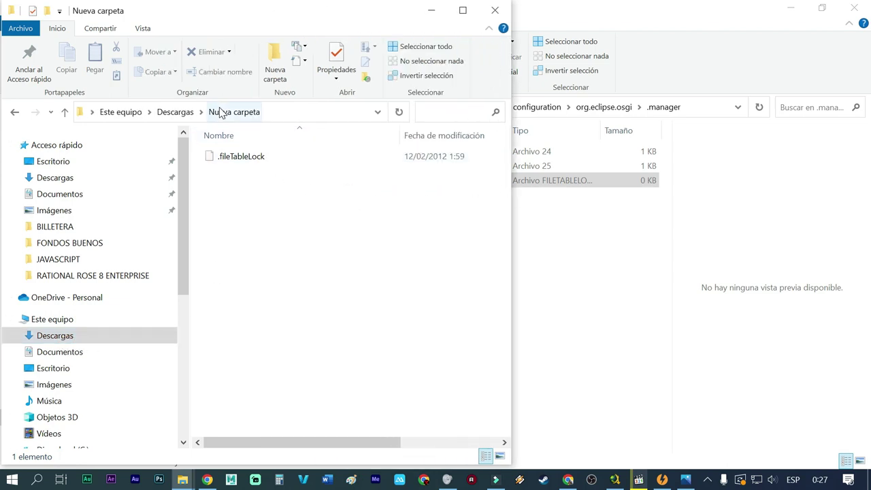
click(573, 253)
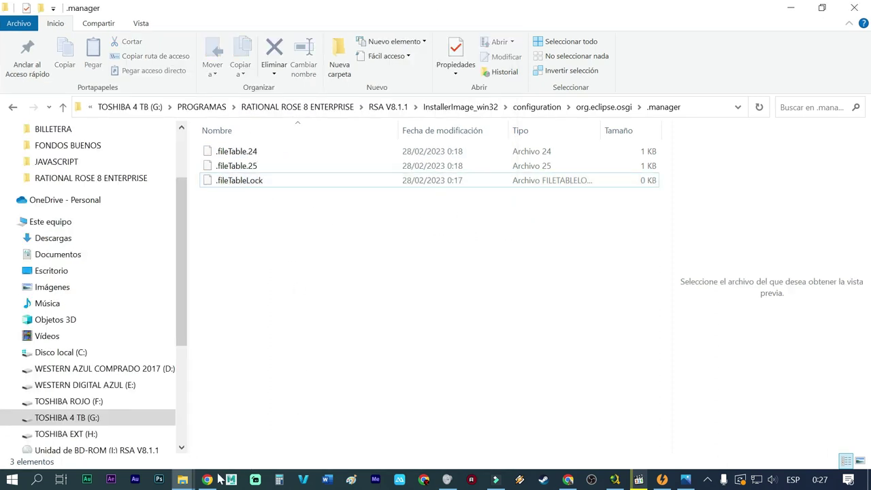
mouse_move(183, 479)
click(130, 429)
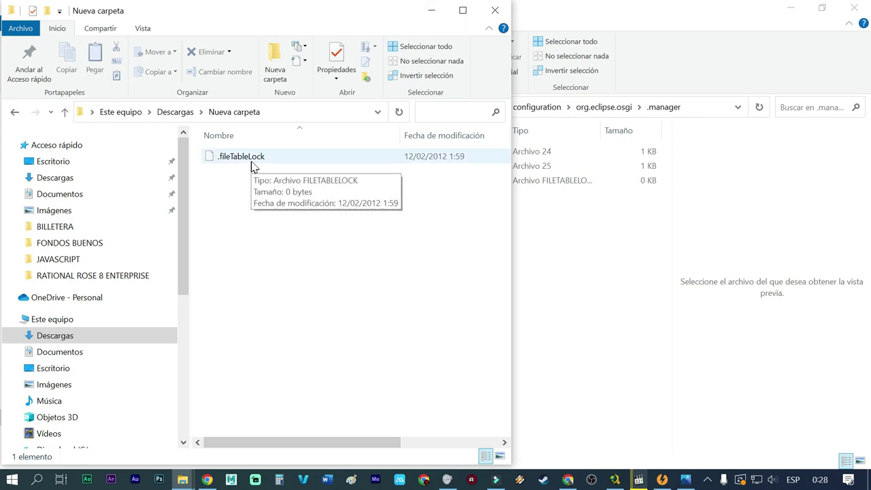
click(425, 16)
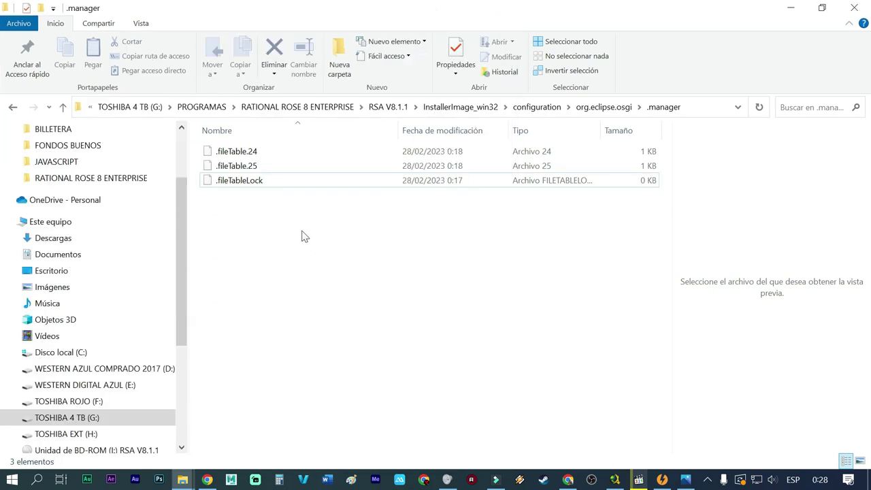
Rename .fileTableLock in the .manager folder to .fileTableLockk and accept the extension change
right_click(266, 183)
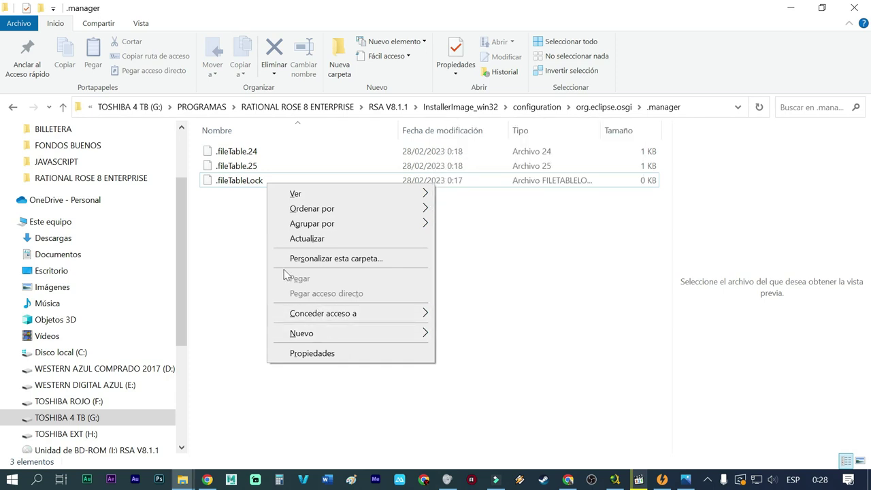
click(259, 249)
click(255, 181)
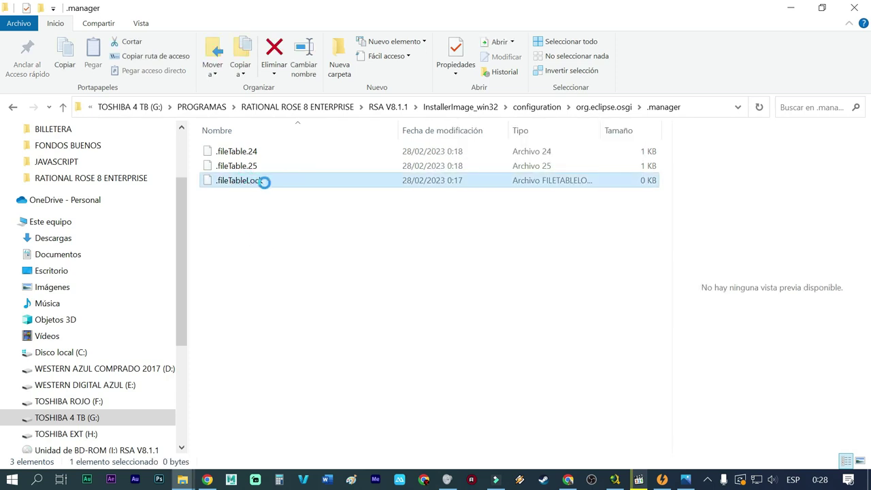
right_click(262, 180)
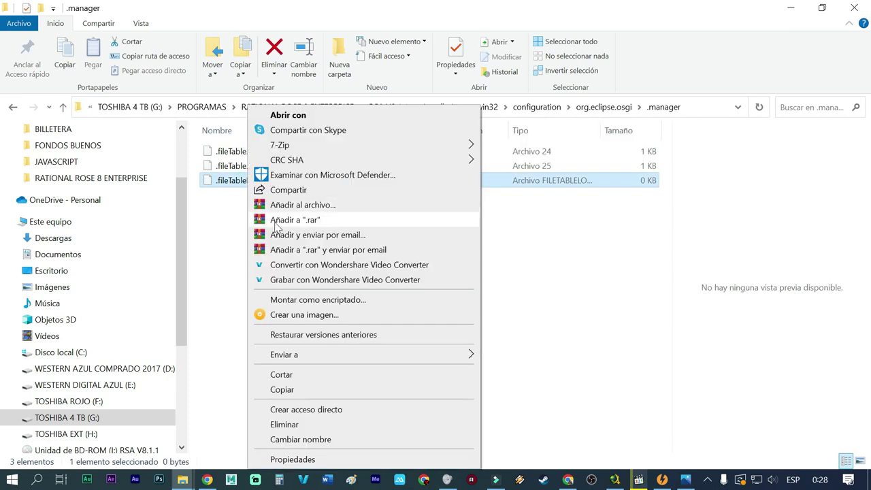
click(296, 440)
click(270, 180)
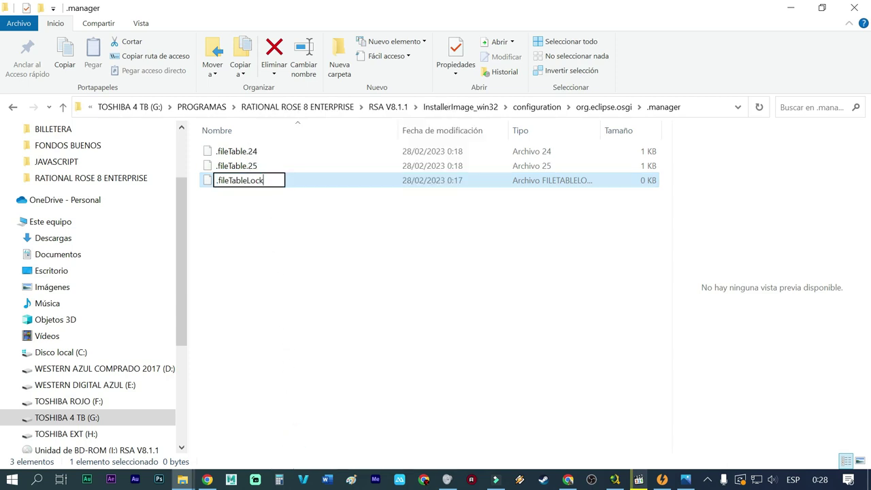
text(k)
key(Return)
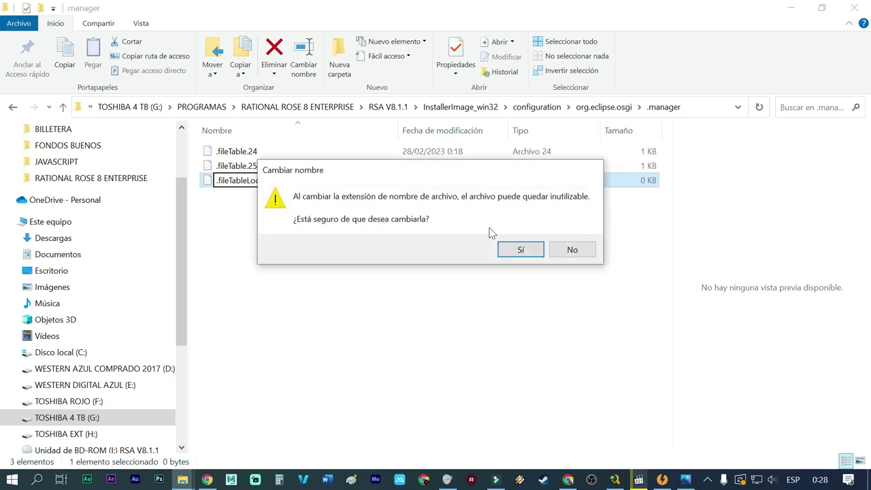
click(507, 247)
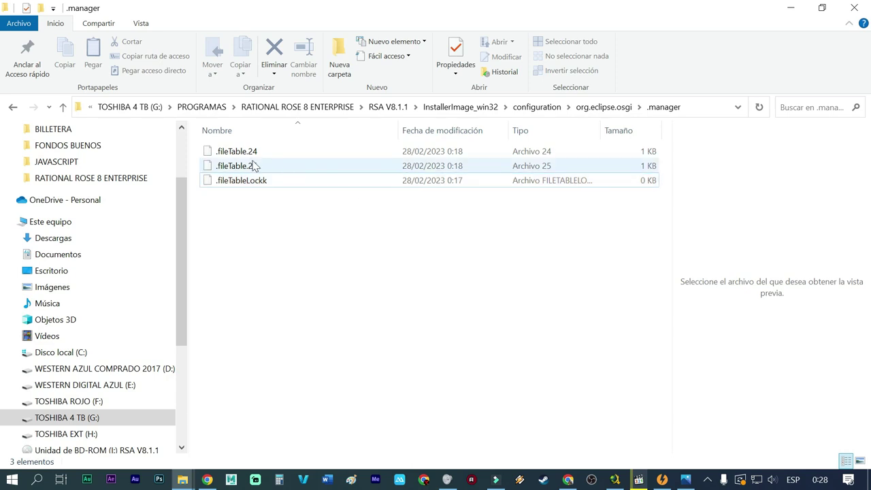
Run launchpad64 from the RSA V8.1.1 folder to start installing IBM Rational Software Architect, and recheck the error image while it loads
click(286, 109)
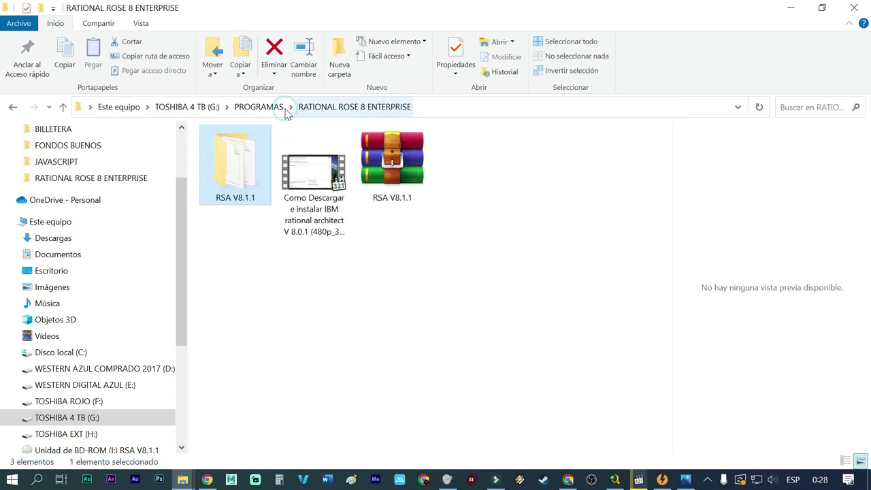
double_click(231, 185)
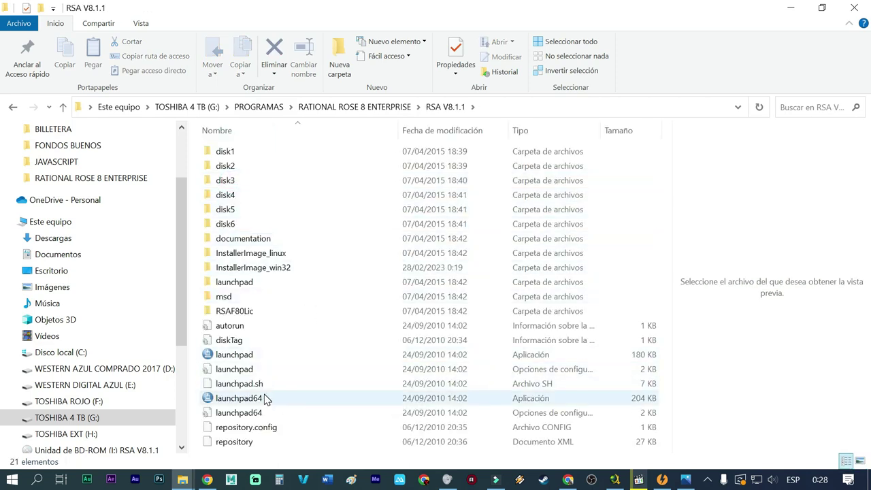
click(266, 399)
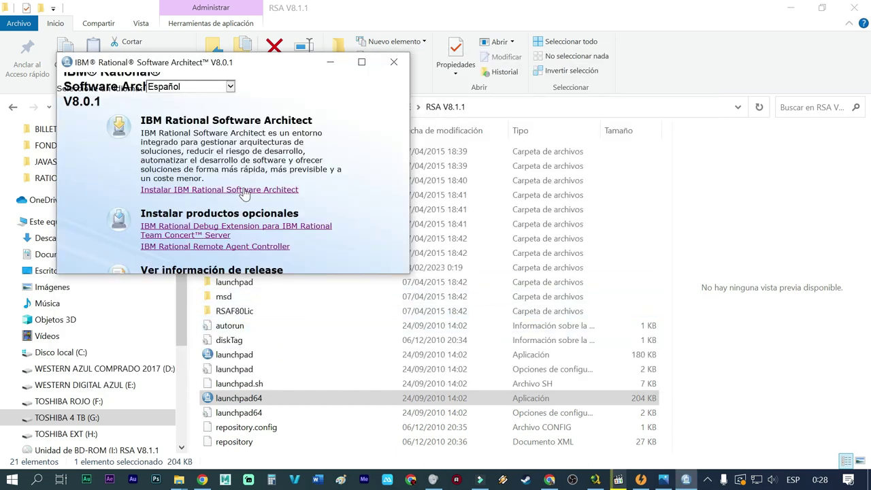
click(243, 192)
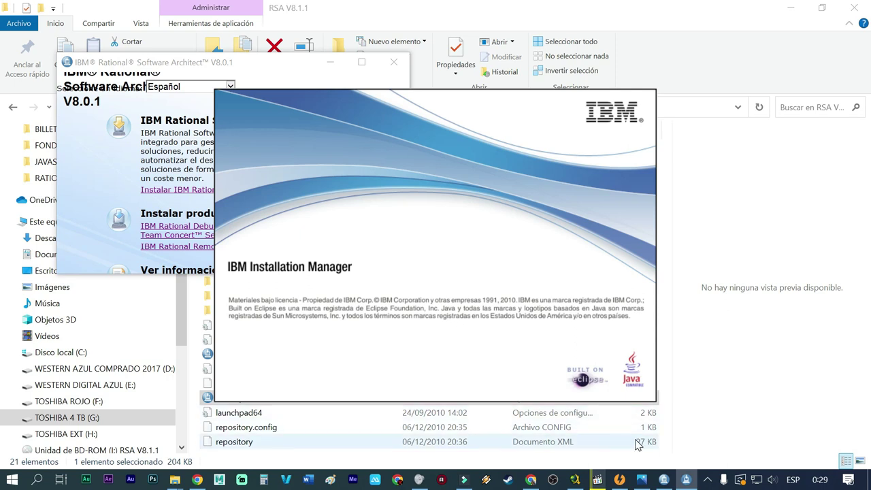
click(641, 479)
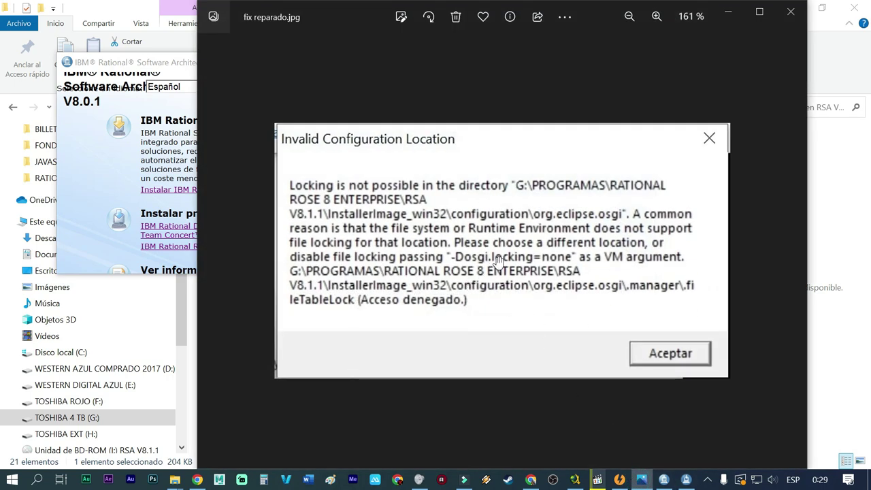
click(732, 19)
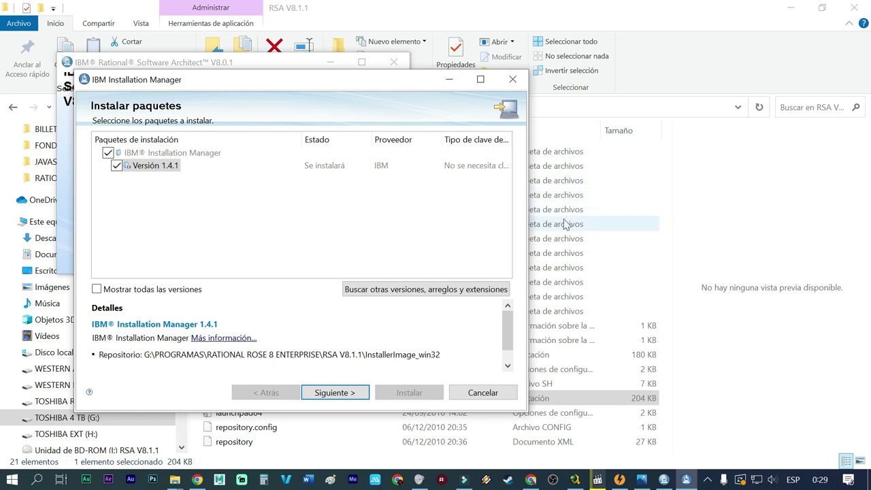
Return to the RSA V8.1.1 folder and open InstallerImage_win32\configuration\org.eclipse.osgi\.manager
click(648, 17)
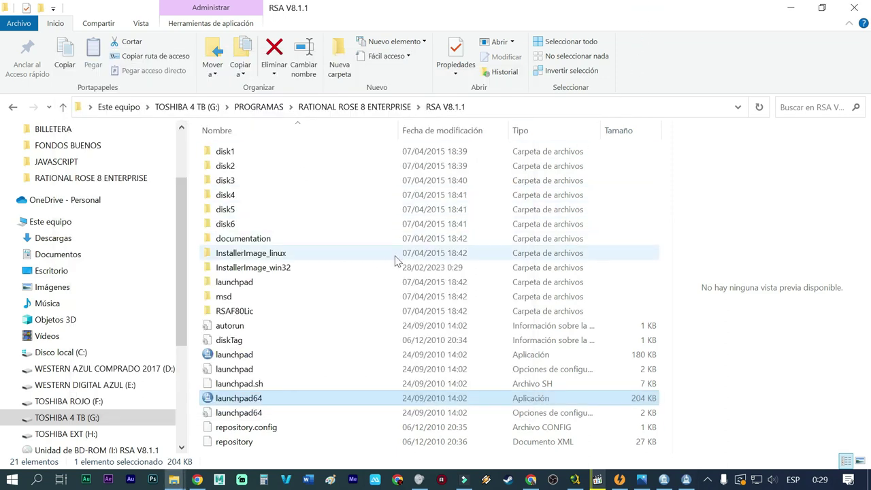
double_click(264, 269)
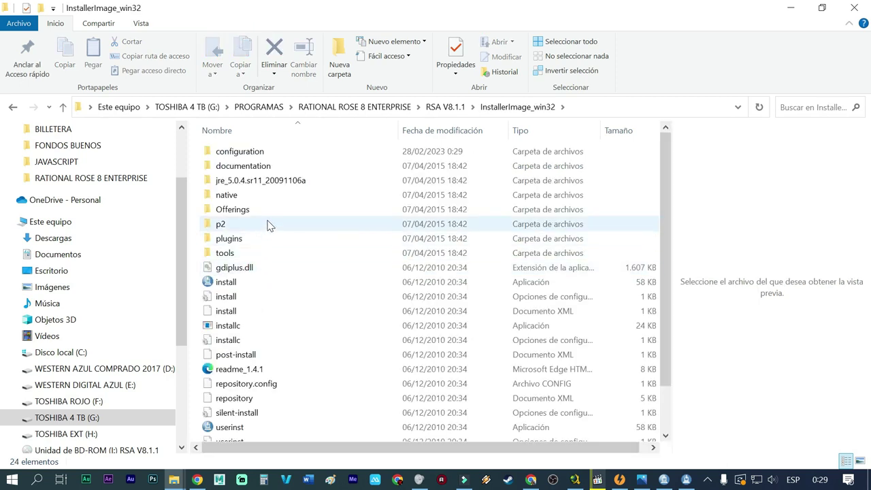
double_click(288, 156)
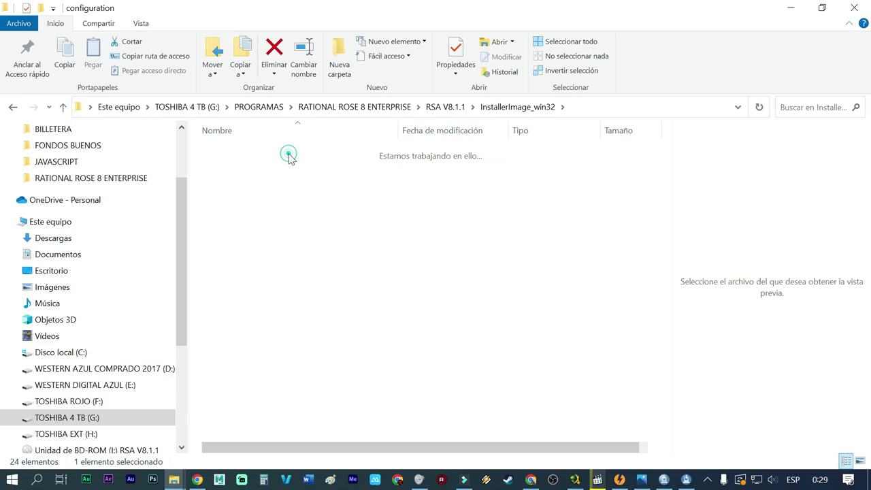
double_click(301, 196)
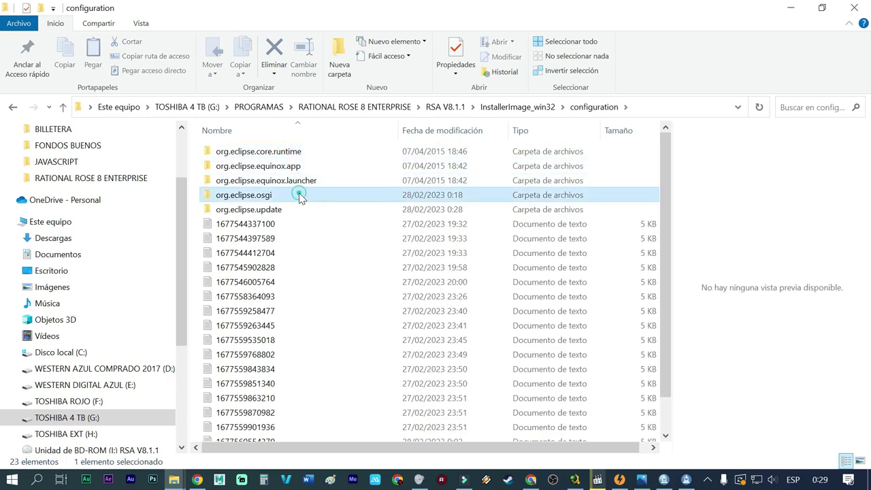
double_click(286, 154)
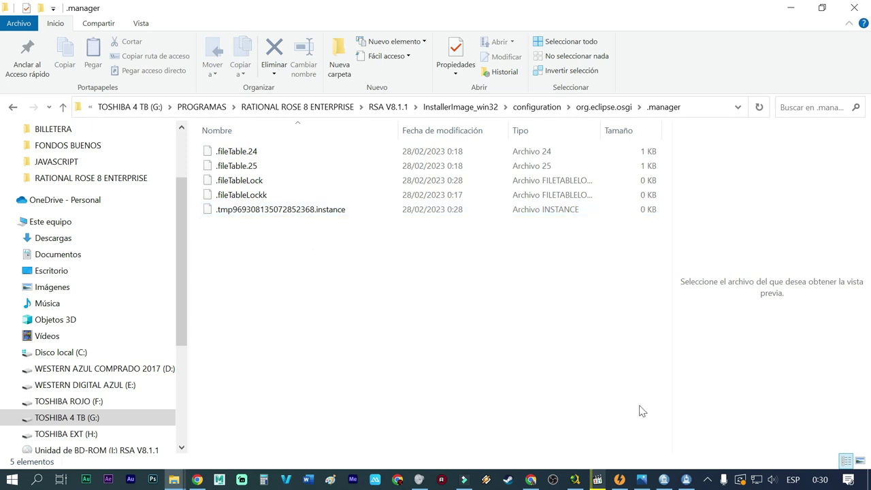
Exit IBM Installation Manager, accepting the exit confirmation, and close the Rational Software Architect launchpad
click(686, 479)
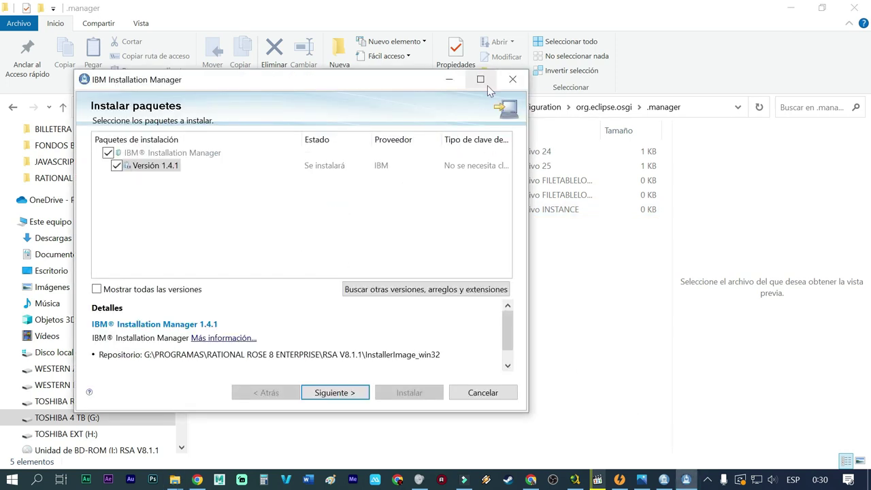
click(512, 82)
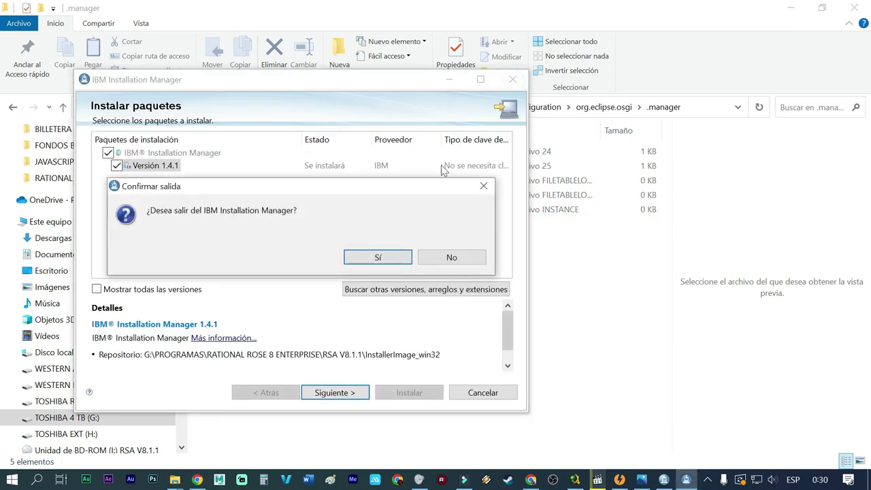
click(383, 255)
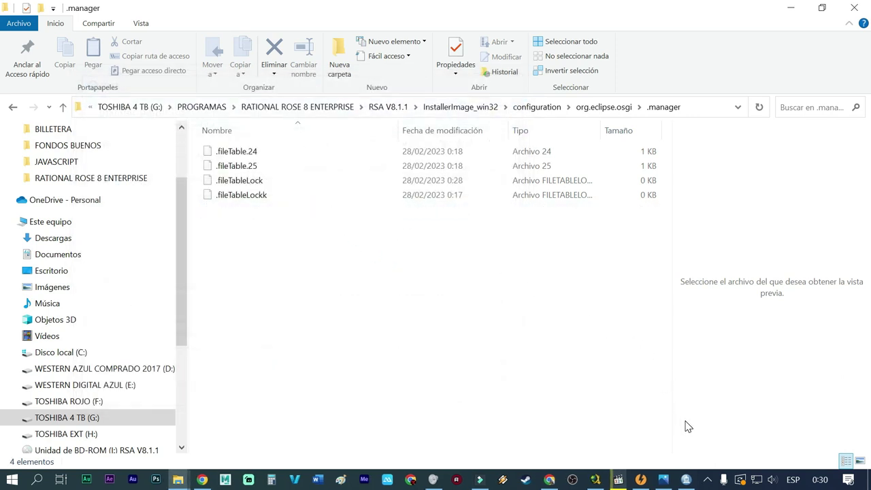
click(685, 479)
click(389, 65)
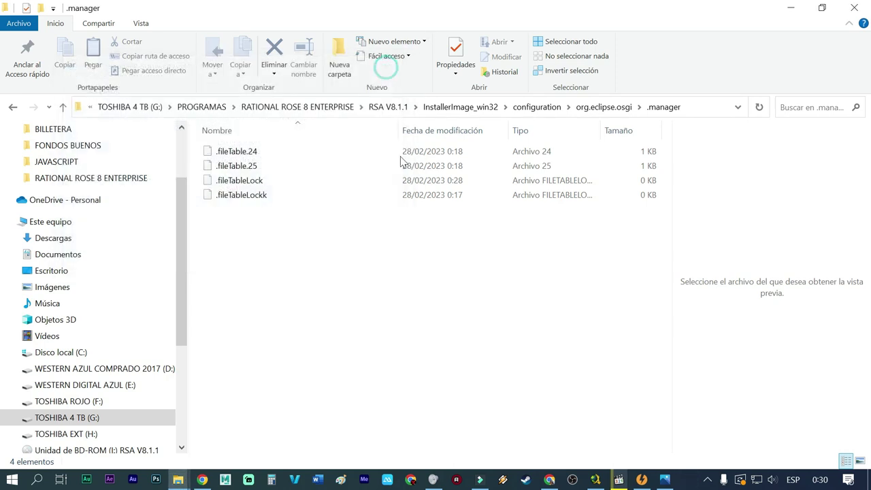
Permanently delete the renamed .fileTableLockk file from the .manager folder
drag(211, 210, 594, 219)
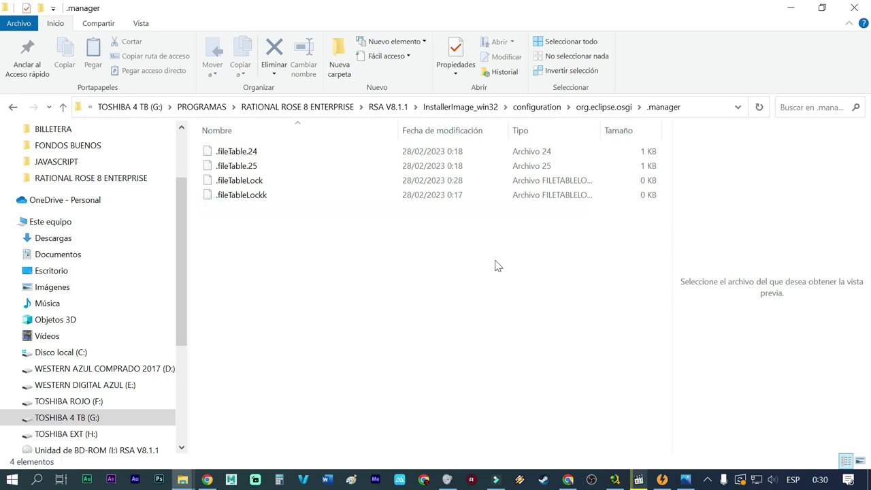
click(256, 197)
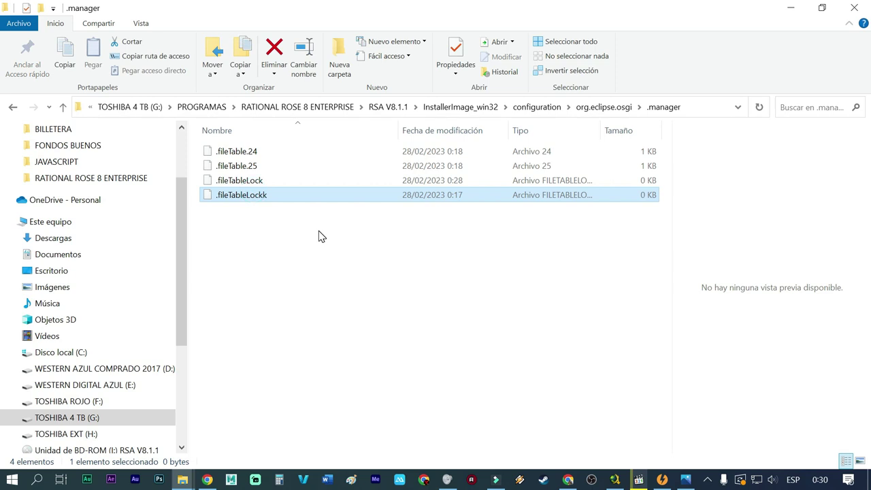
key(shift+Delete)
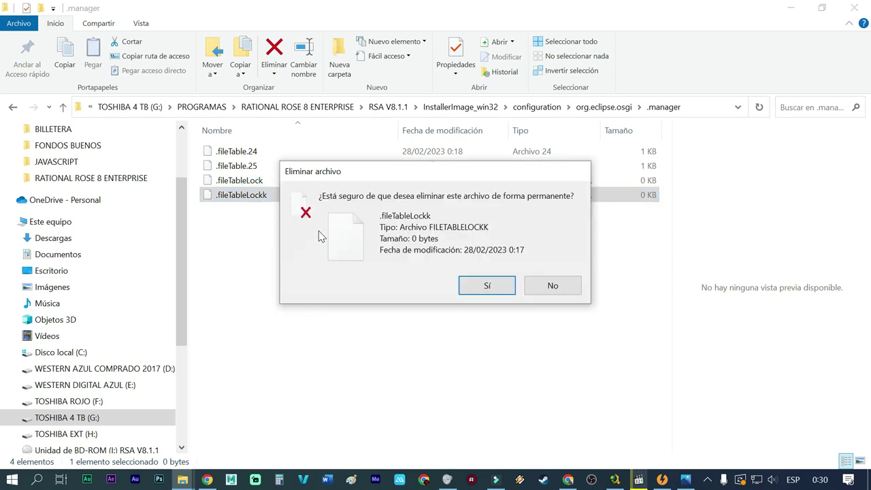
key(Return)
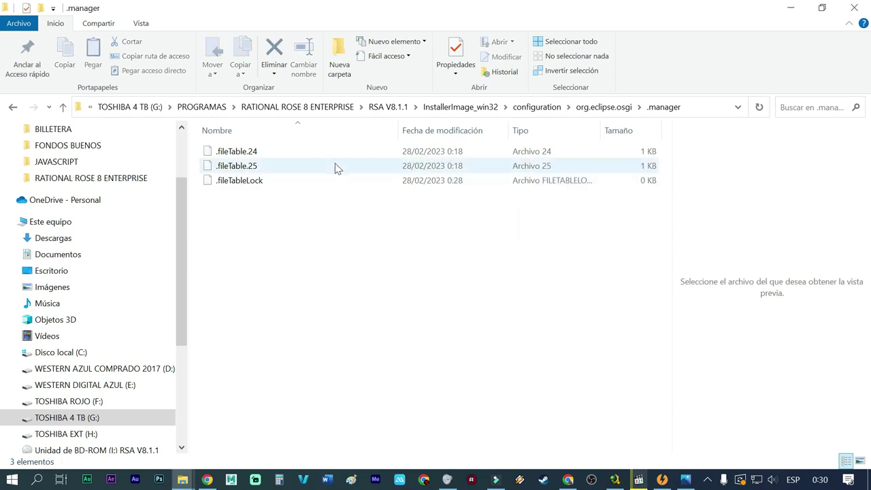
Run launchpad64 again from the RSA V8.1.1 folder and start the IBM Rational Software Architect installation
click(291, 106)
double_click(245, 168)
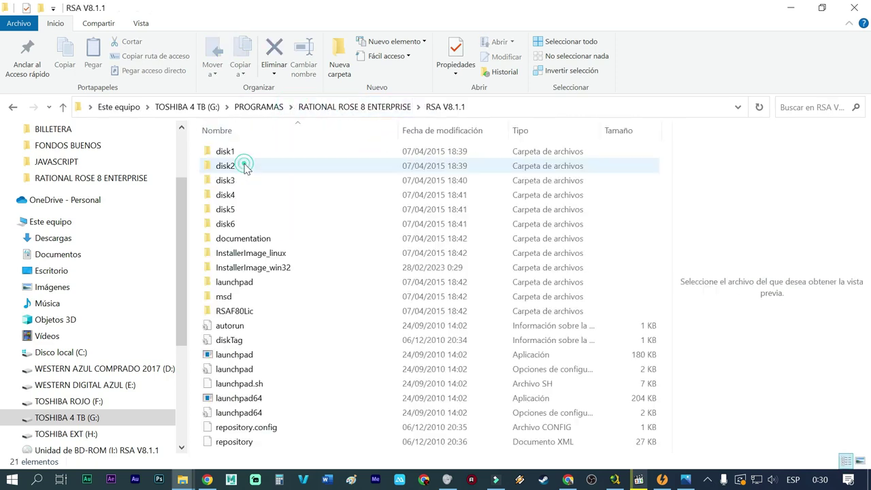
double_click(253, 399)
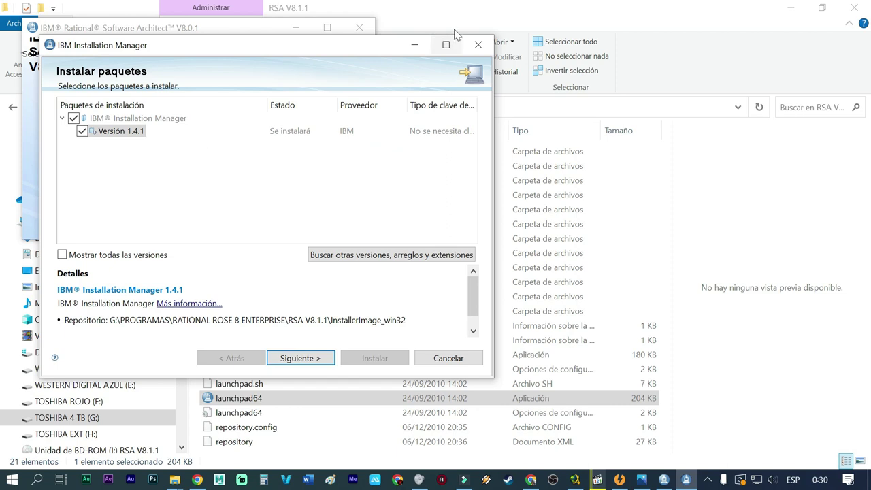
Leave the installer open and browse from RSA V8.1.1 back to InstallerImage_win32\configuration\org.eclipse.osgi\.manager
click(474, 14)
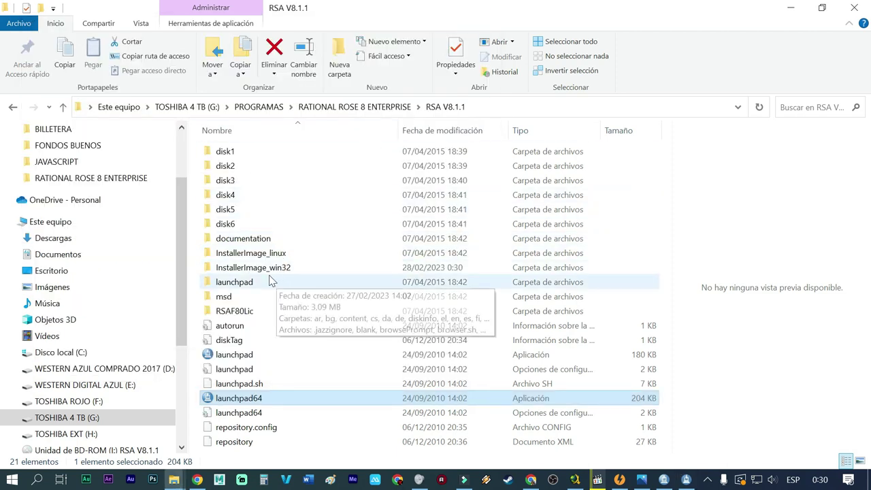
double_click(252, 267)
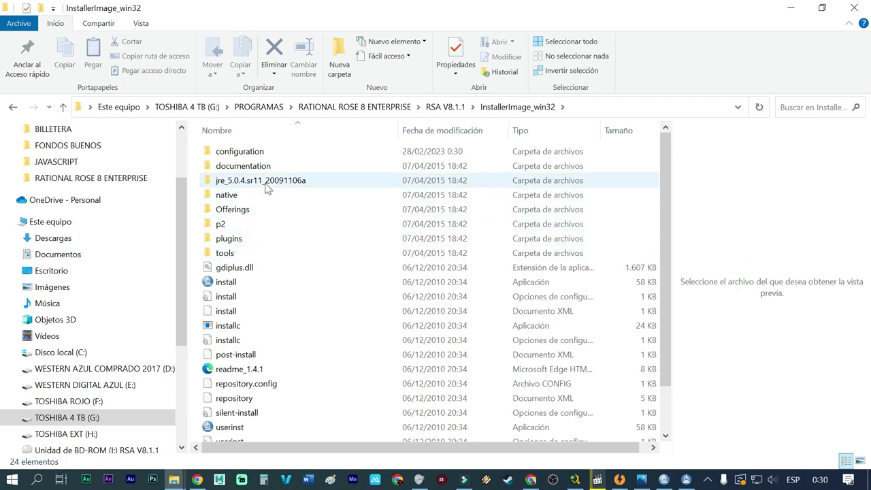
double_click(268, 154)
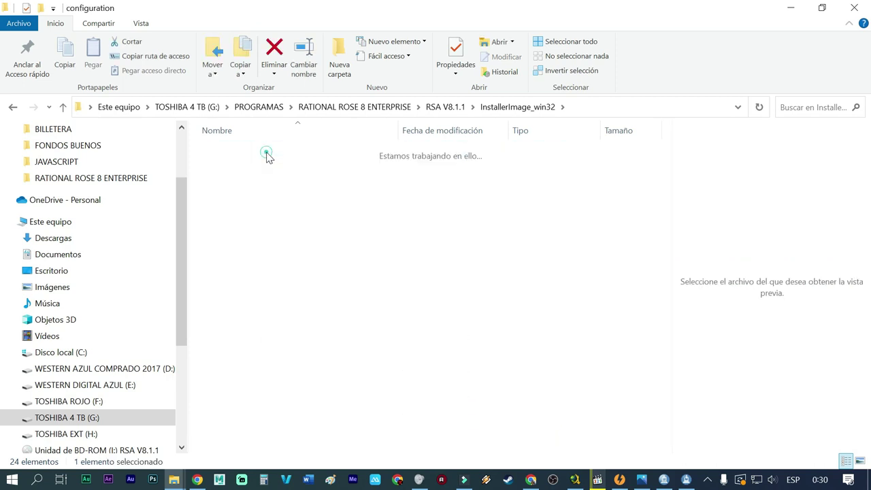
double_click(266, 194)
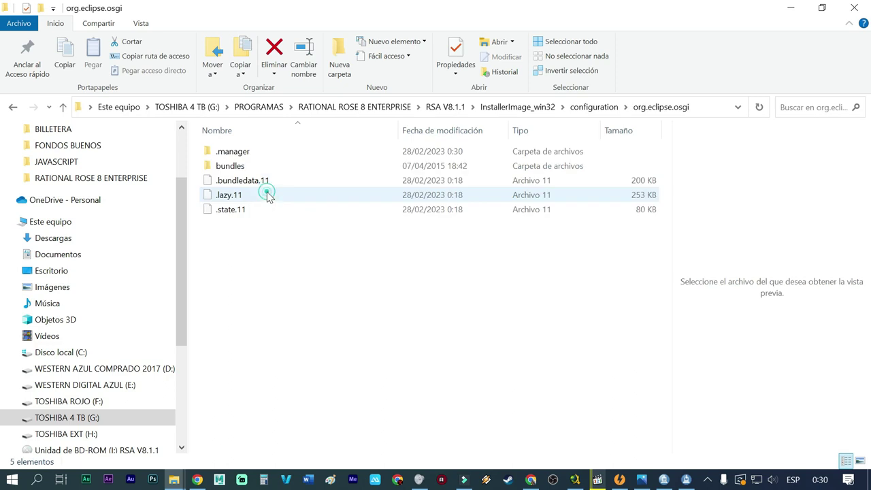
double_click(262, 151)
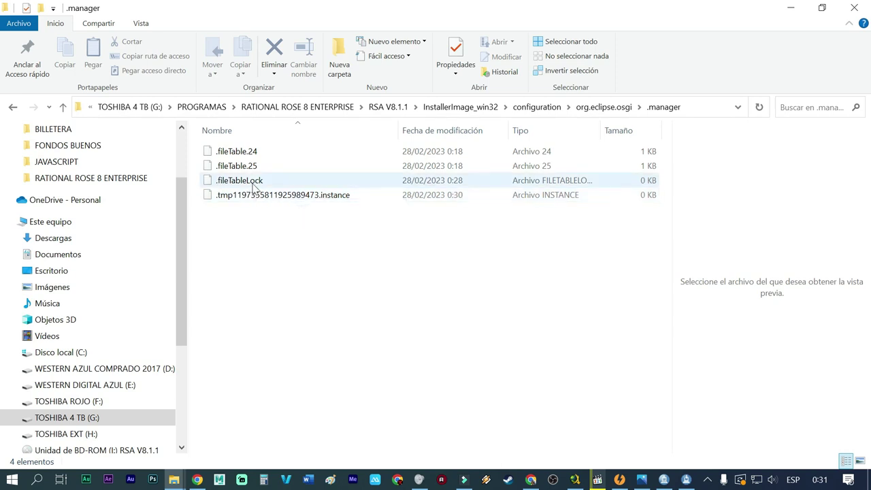
Review the files in the .manager folder, select .fileTableLock, and compare it with the denied file in the error image
mouse_move(256, 188)
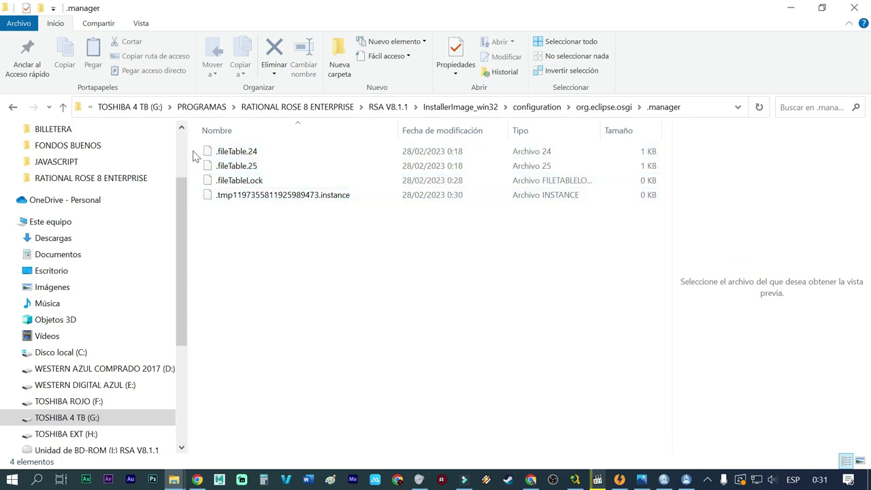
drag(192, 146, 239, 197)
click(319, 243)
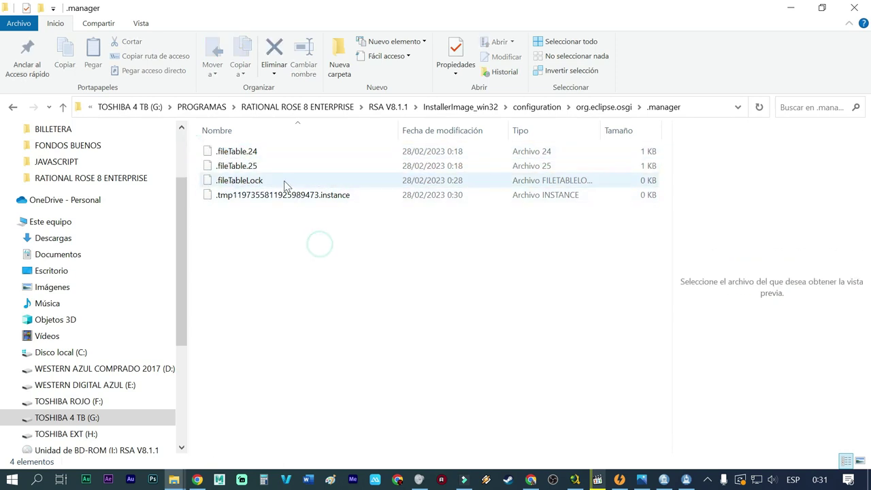
click(263, 182)
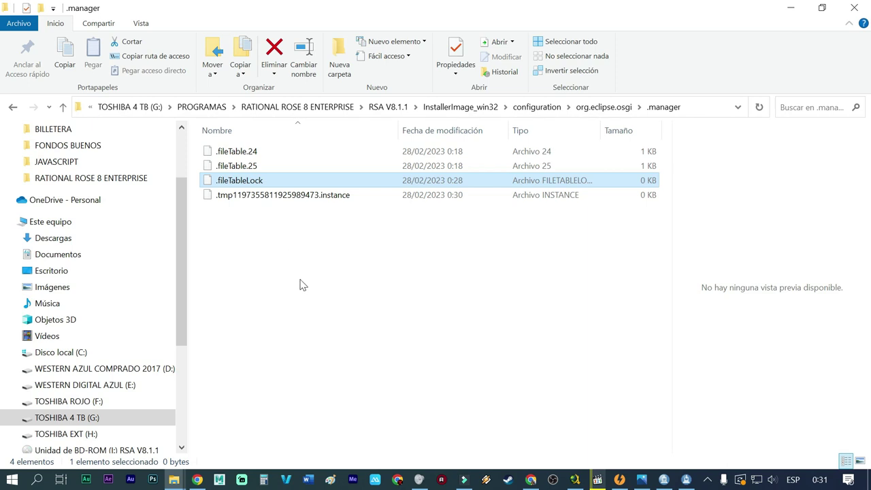
click(641, 480)
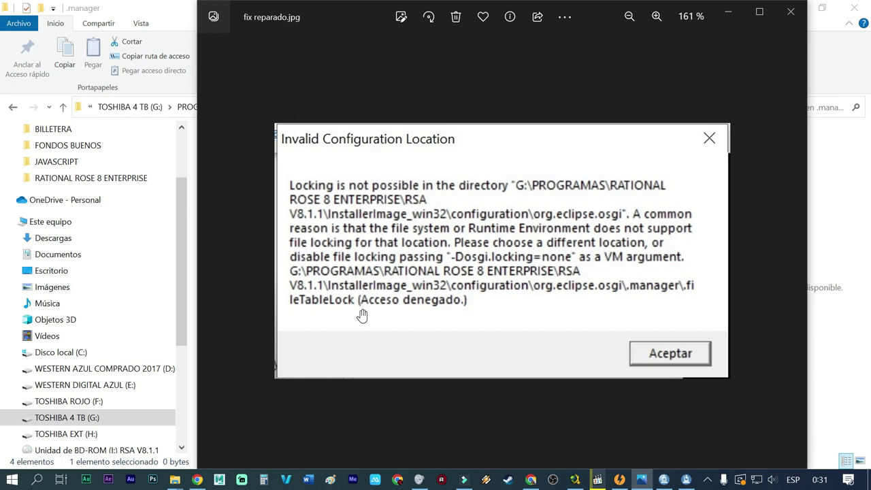
click(794, 13)
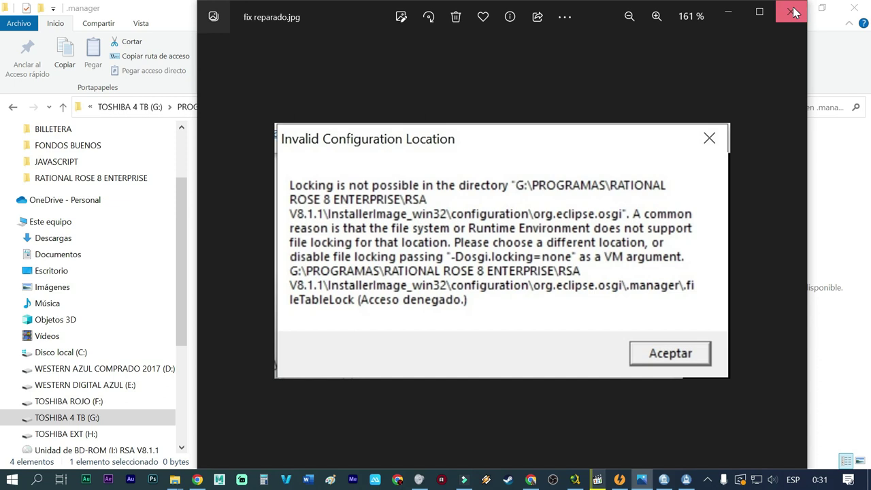
click(728, 13)
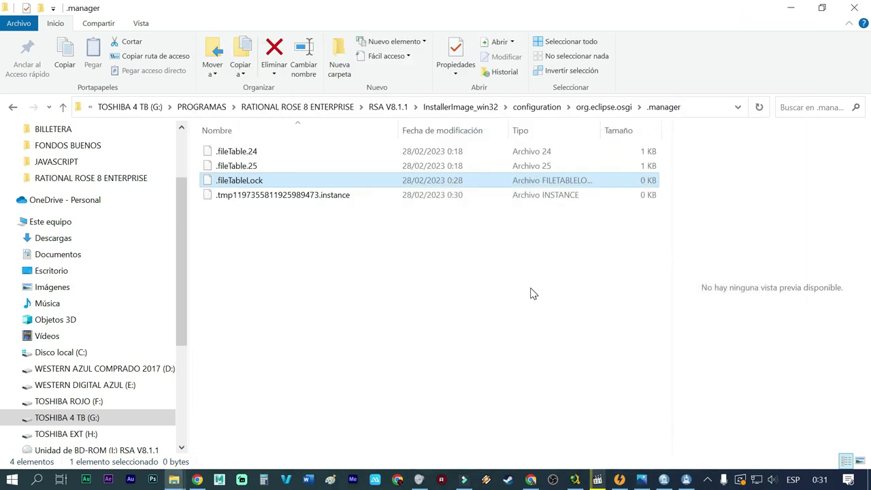